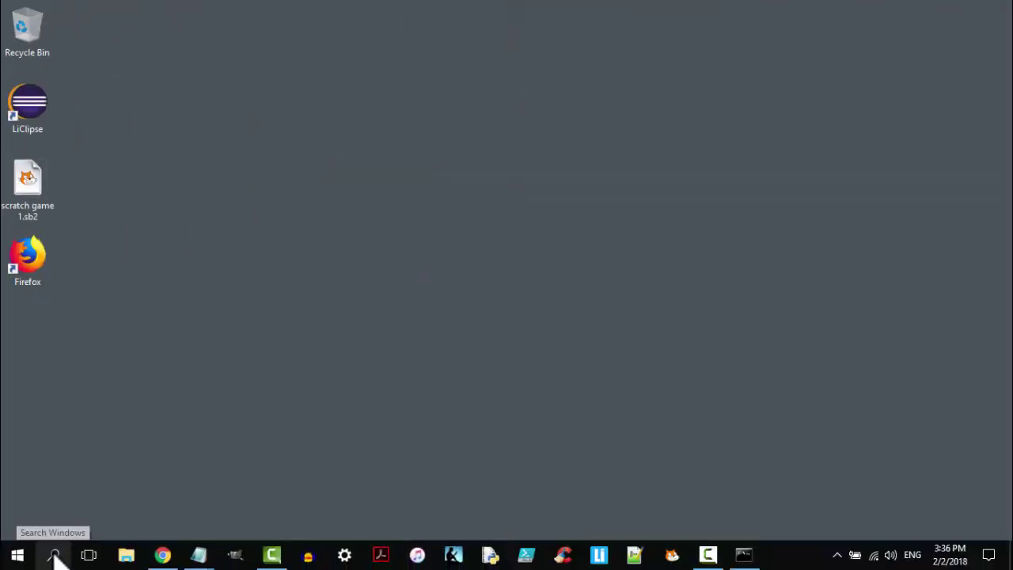
# Search Windows for "advanced settings", view the advanced system settings and open the Environment Variables
pyautogui.click(54, 557)
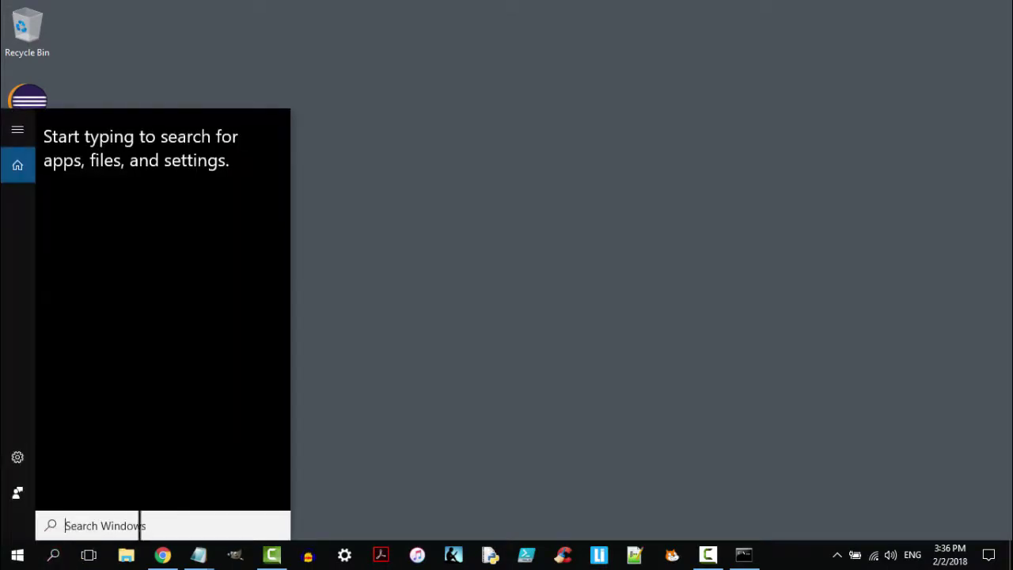
pyautogui.write('ad')
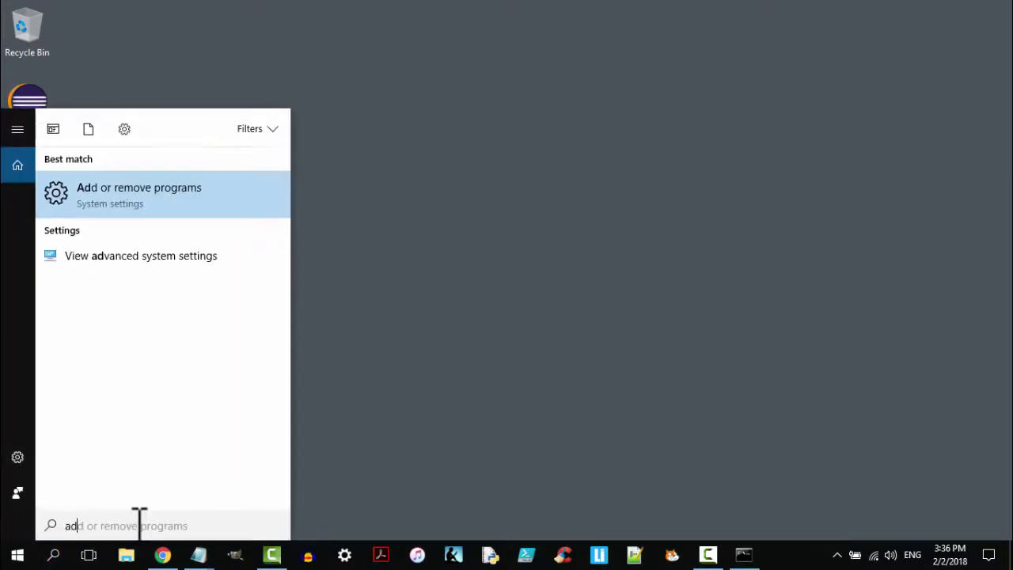
pyautogui.write('vanced ')
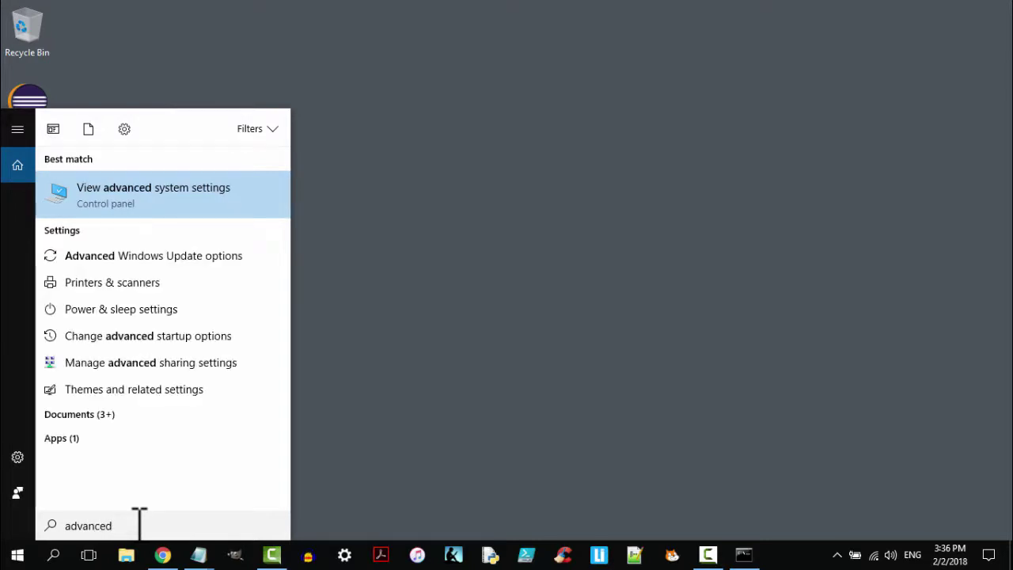
pyautogui.write('sett')
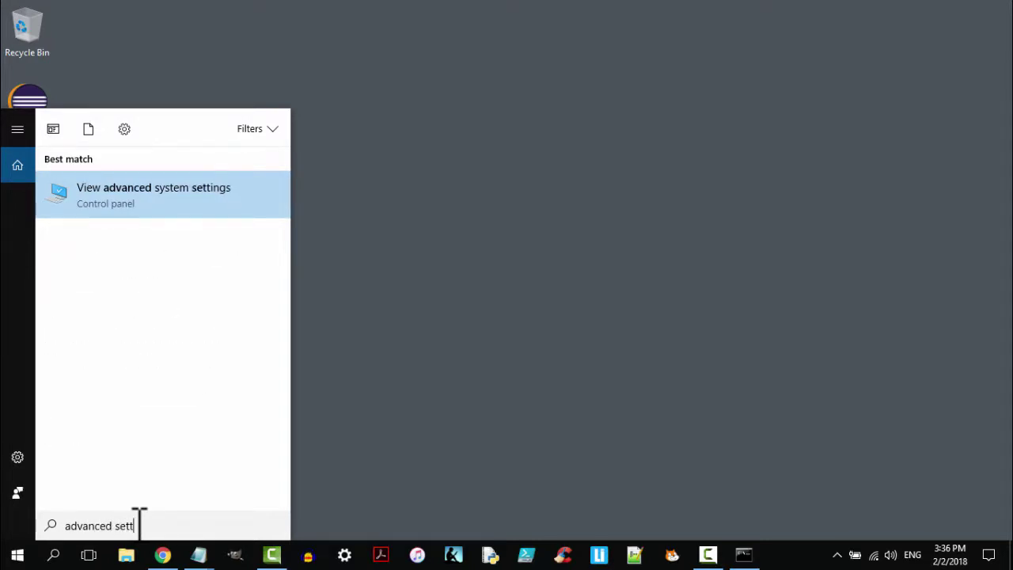
pyautogui.write('ings')
pyautogui.click(136, 190)
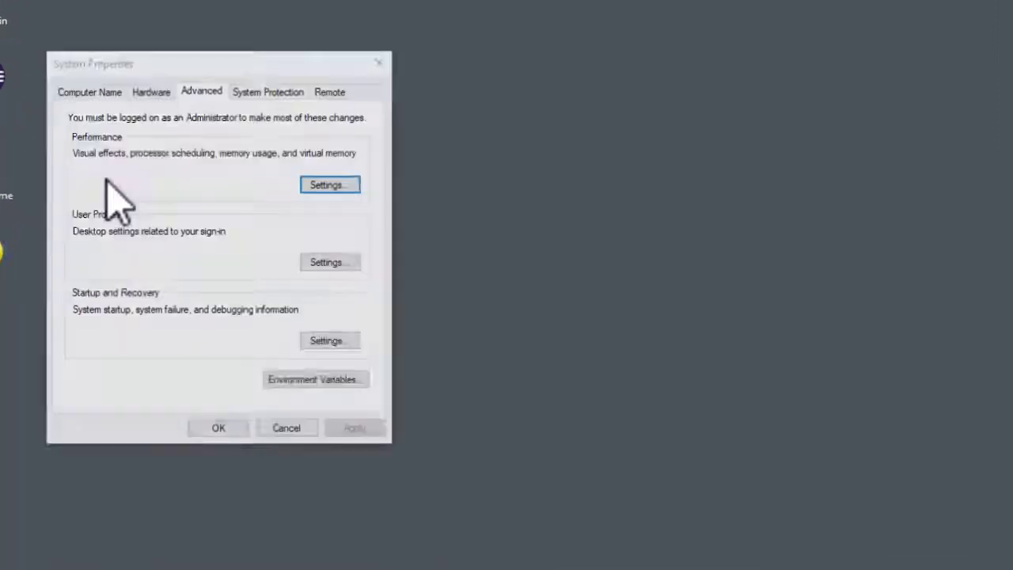
pyautogui.click(293, 383)
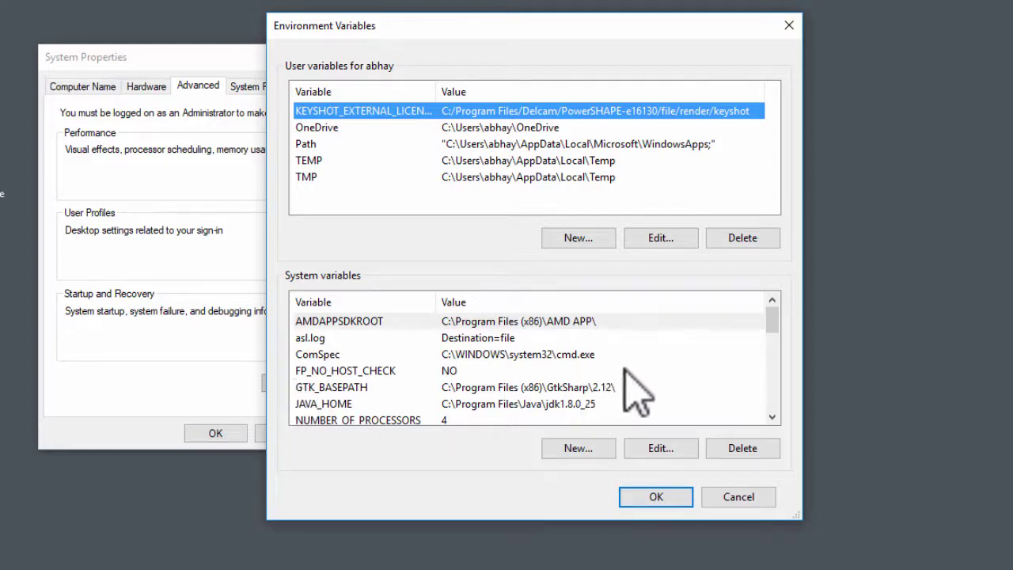
# Open the system variable Path for editing and add a new blank entry to its list
pyautogui.scroll(-2, 631, 380)
pyautogui.scroll(-3, 631, 369)
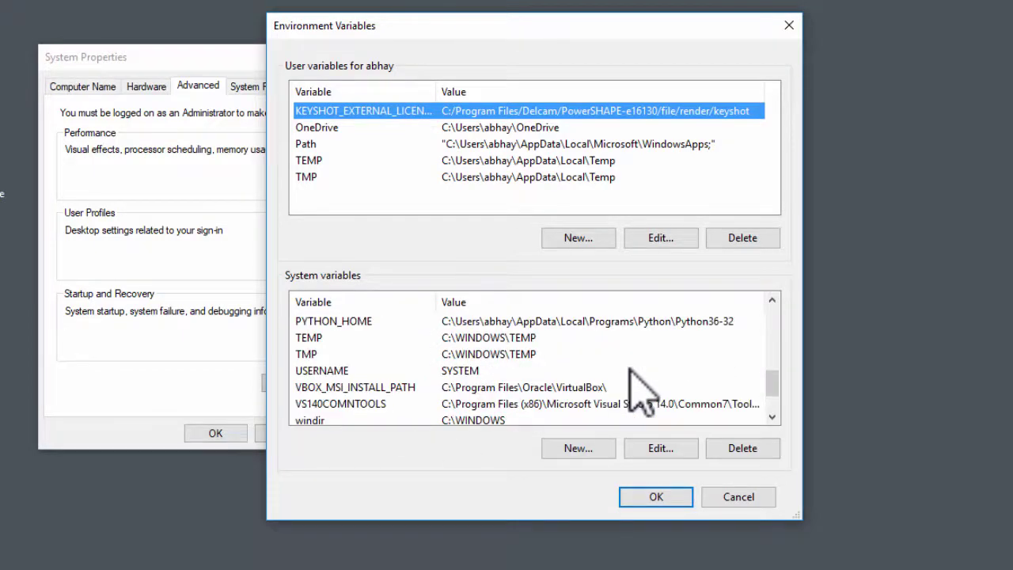
pyautogui.scroll(2, 640, 388)
pyautogui.scroll(2, 633, 374)
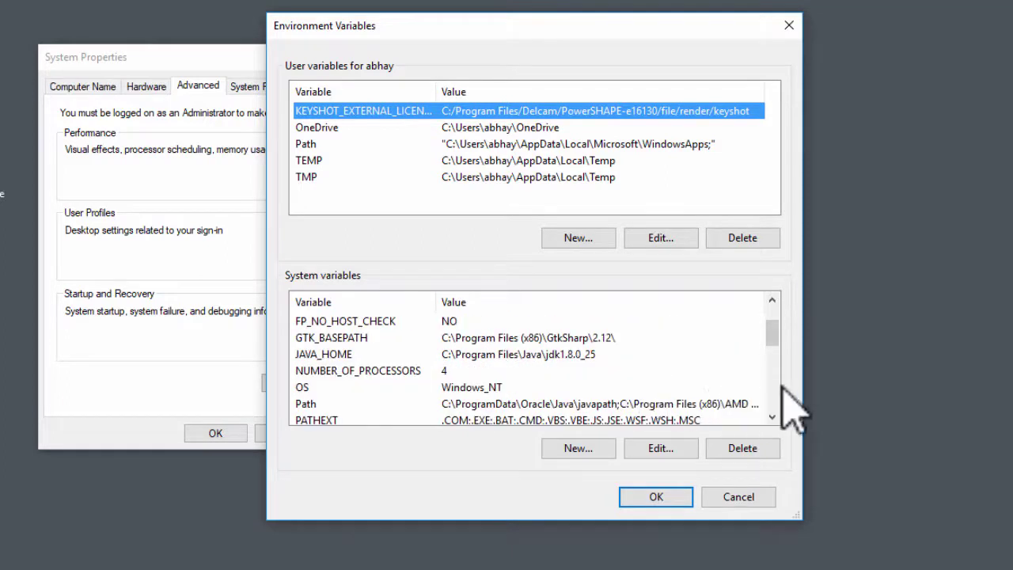
pyautogui.click(302, 406)
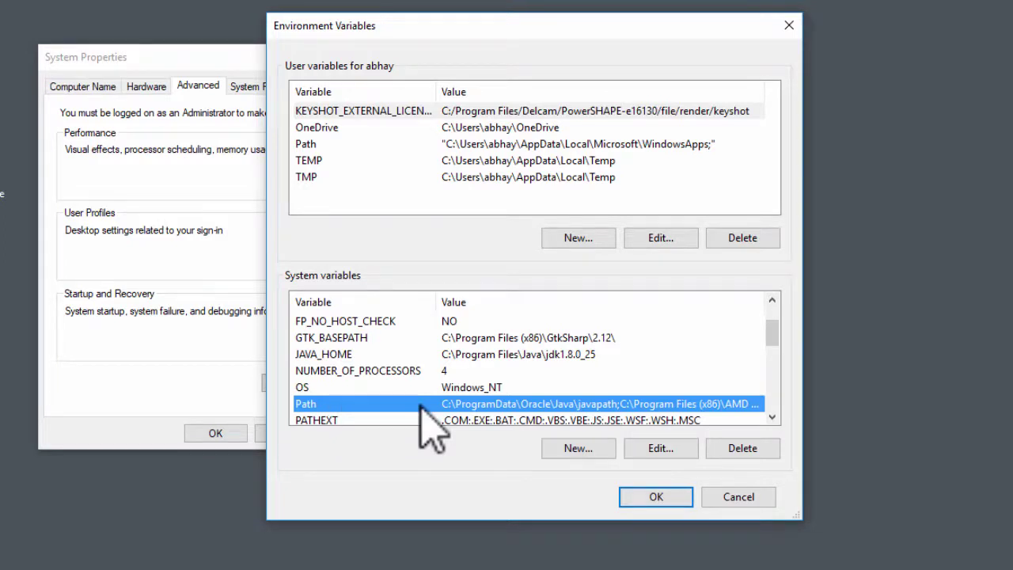
pyautogui.click(661, 449)
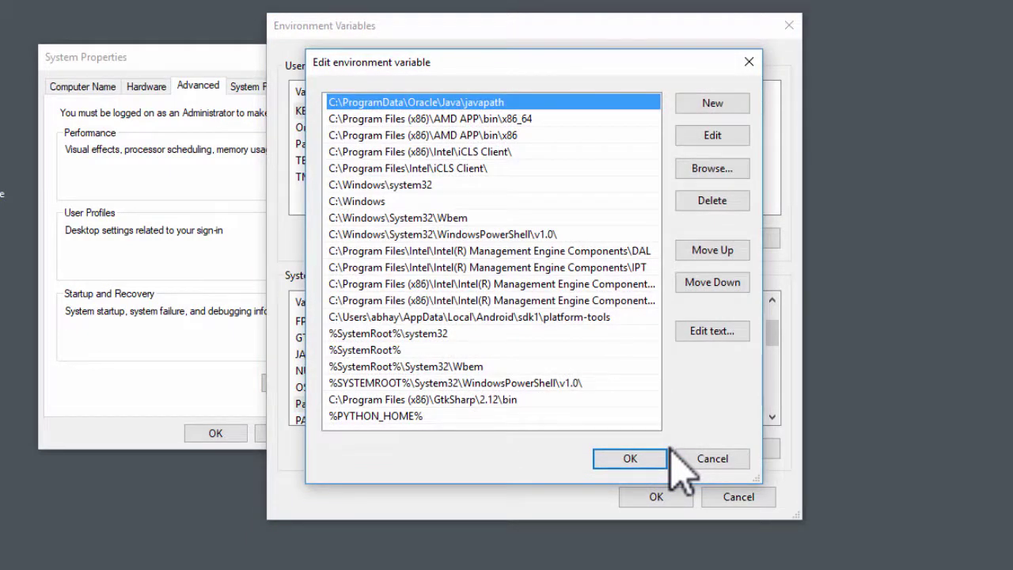
pyautogui.click(712, 103)
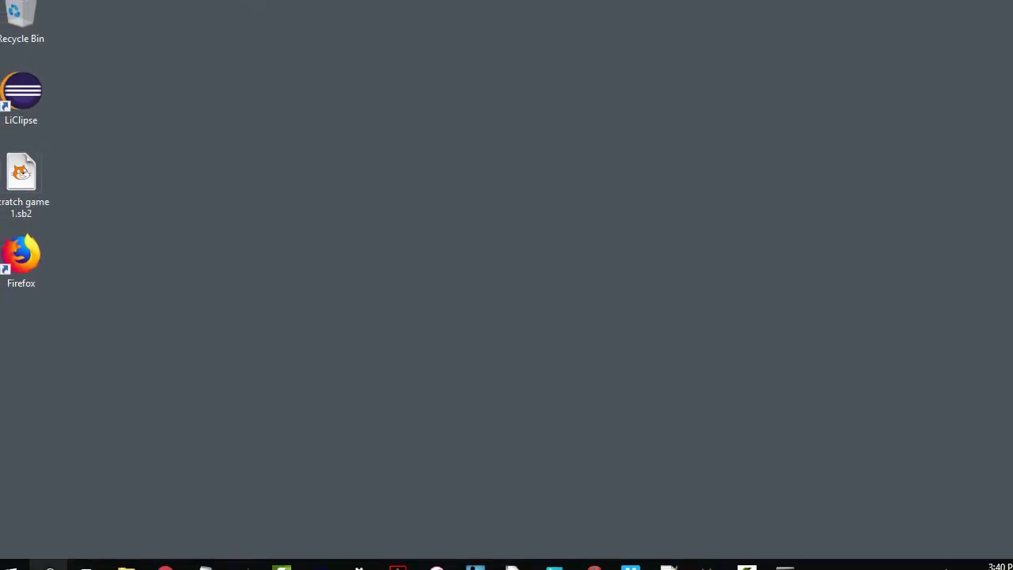
# Search Windows for "%appdata%" and open the matching file folder
pyautogui.click(50, 567)
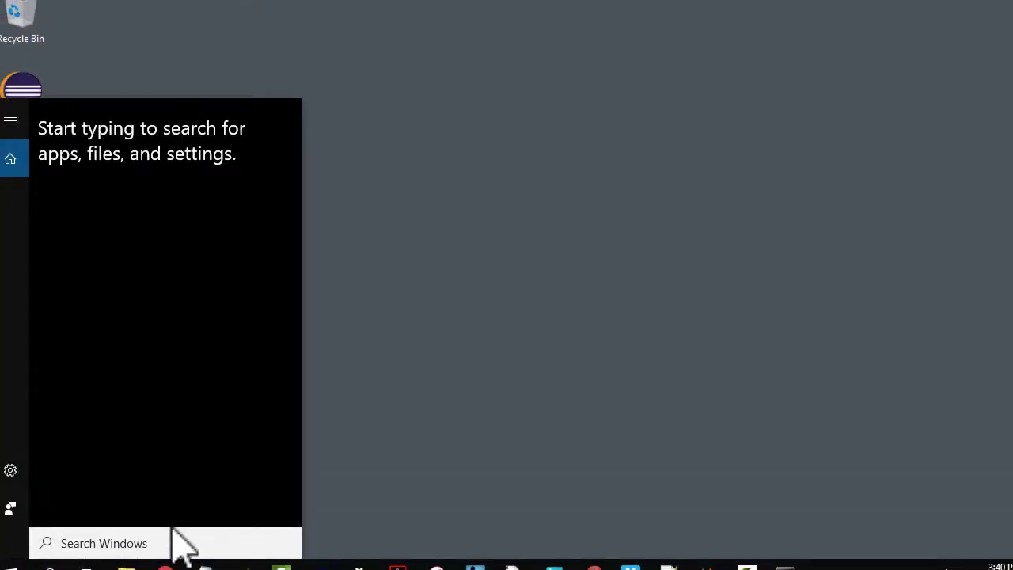
pyautogui.write('%ap')
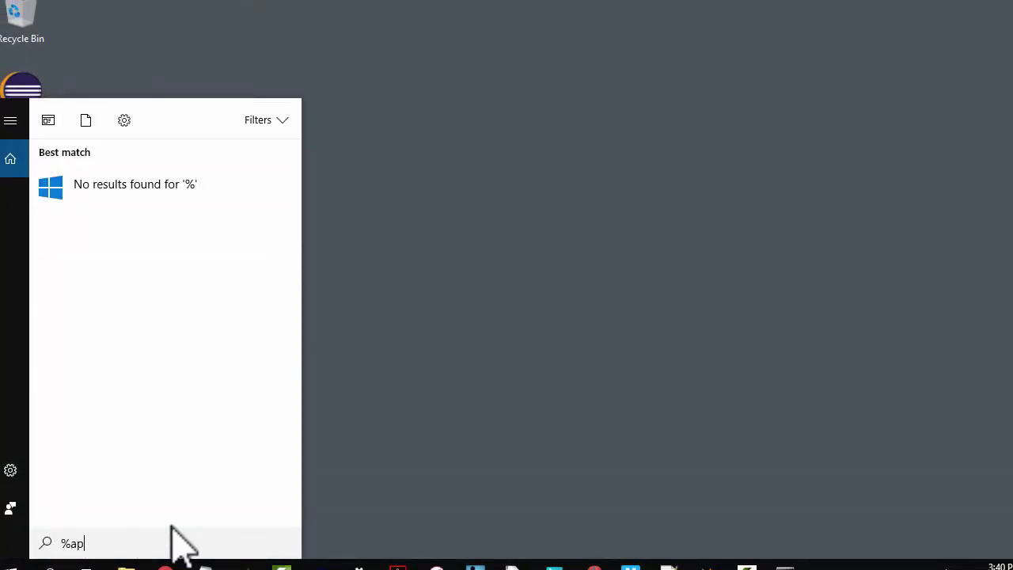
pyautogui.write('pdata%')
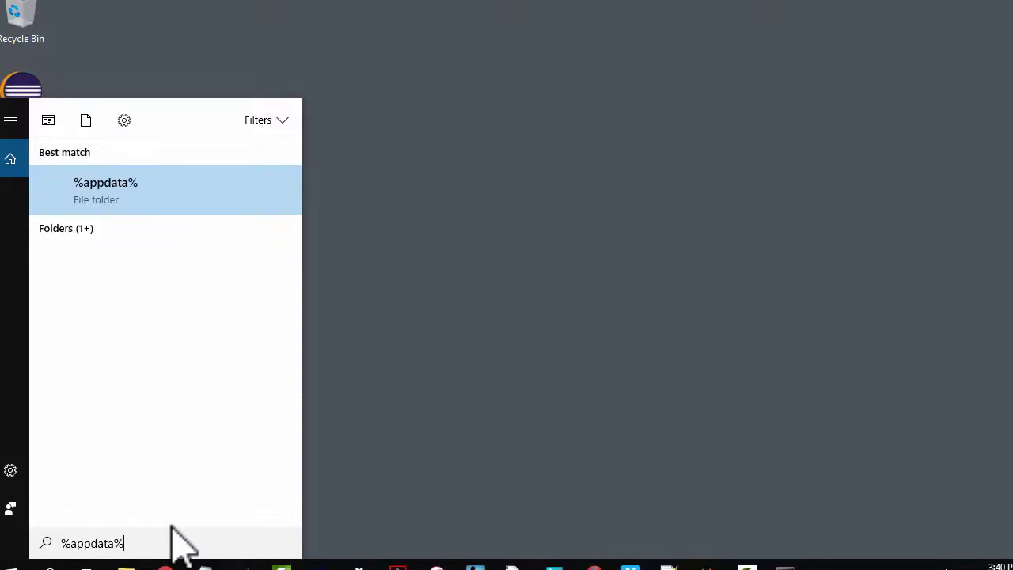
pyautogui.click(114, 190)
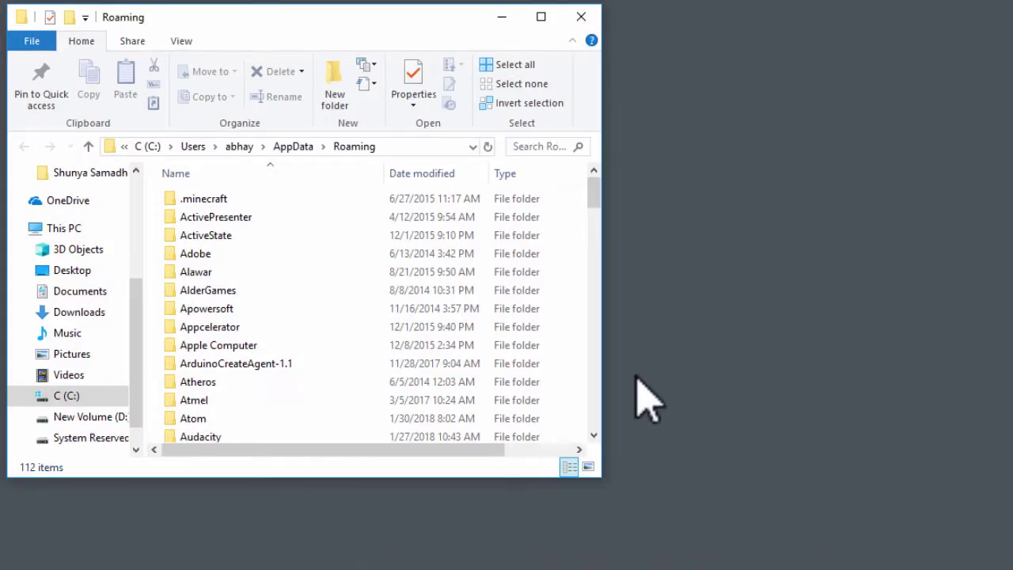
# Go up to AppData, browse to Local\Programs\Python\Python36-32 and bring up that folder's full path for copying
pyautogui.click(294, 149)
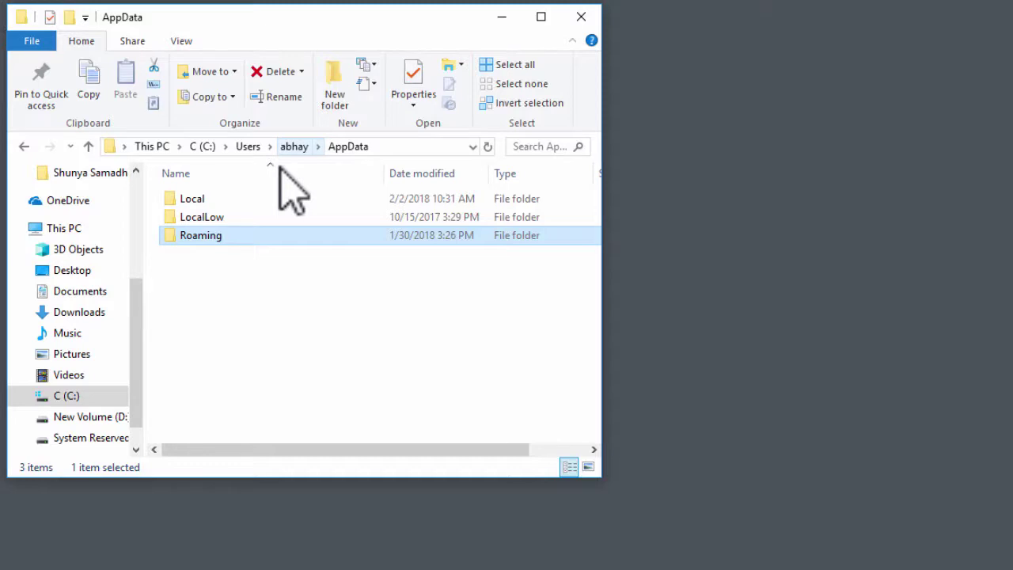
pyautogui.doubleClick(193, 201)
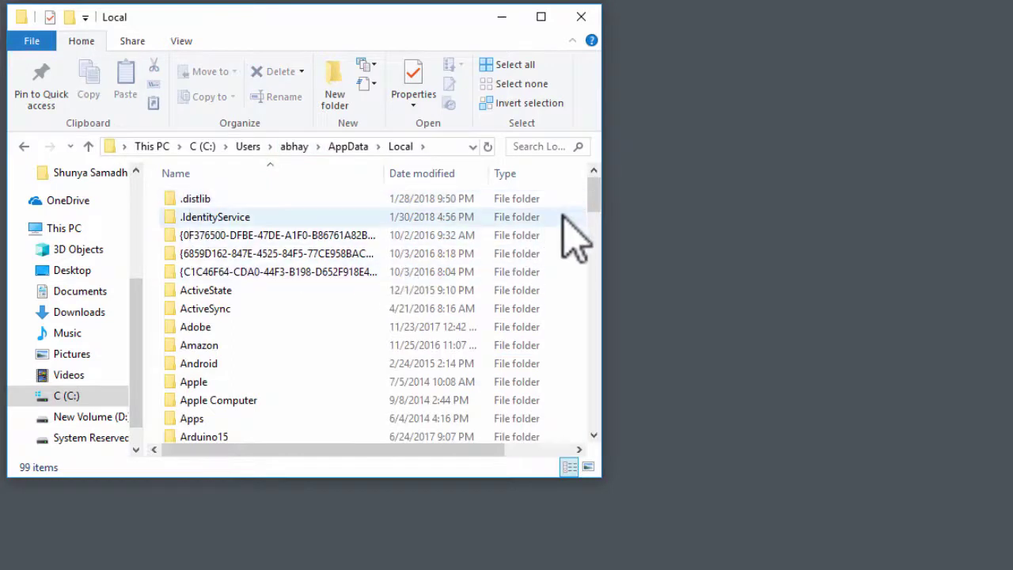
pyautogui.moveTo(594, 196); pyautogui.dragTo(631, 373)
pyautogui.click(230, 286)
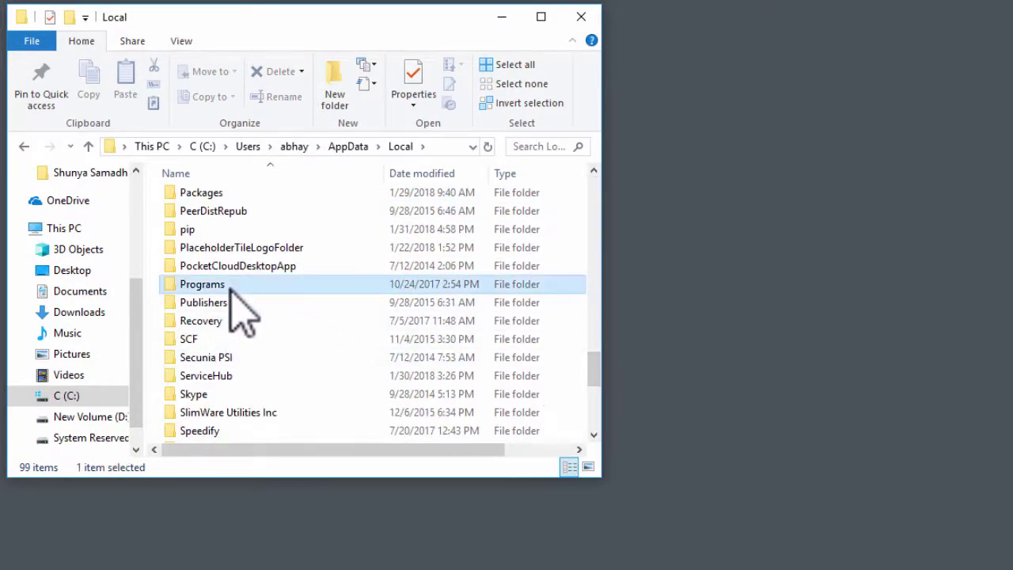
pyautogui.doubleClick(232, 287)
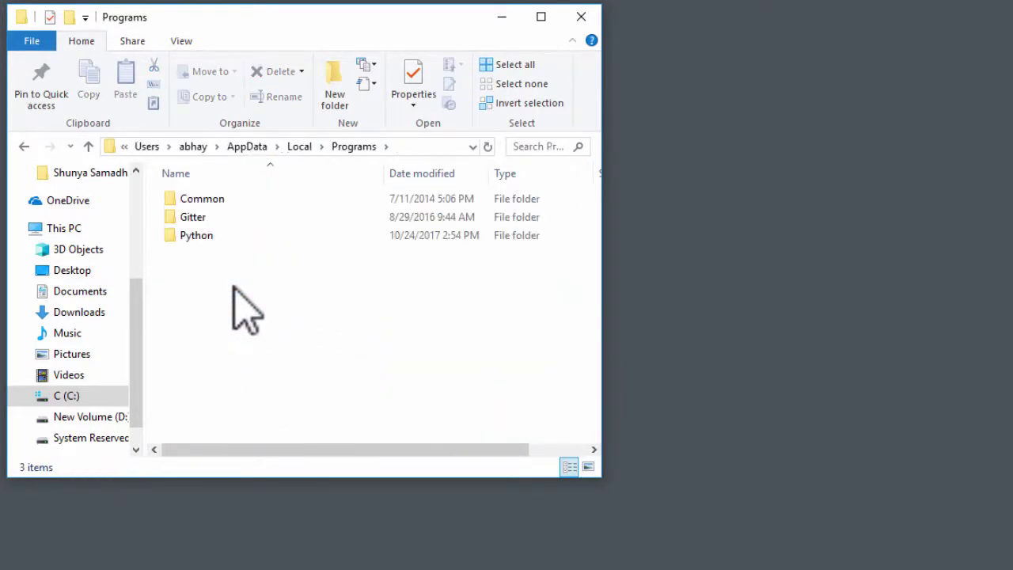
pyautogui.doubleClick(216, 236)
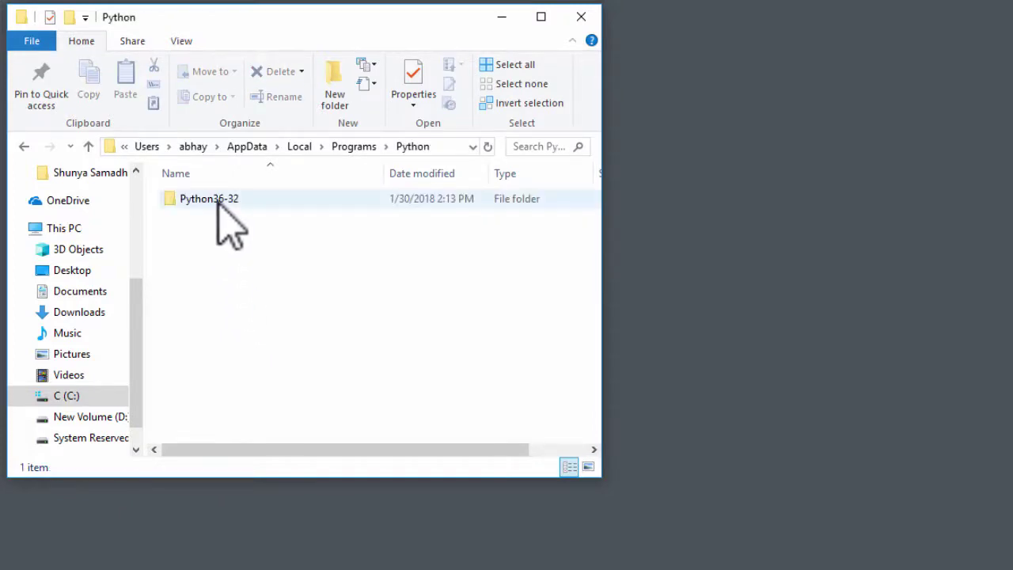
pyautogui.doubleClick(217, 199)
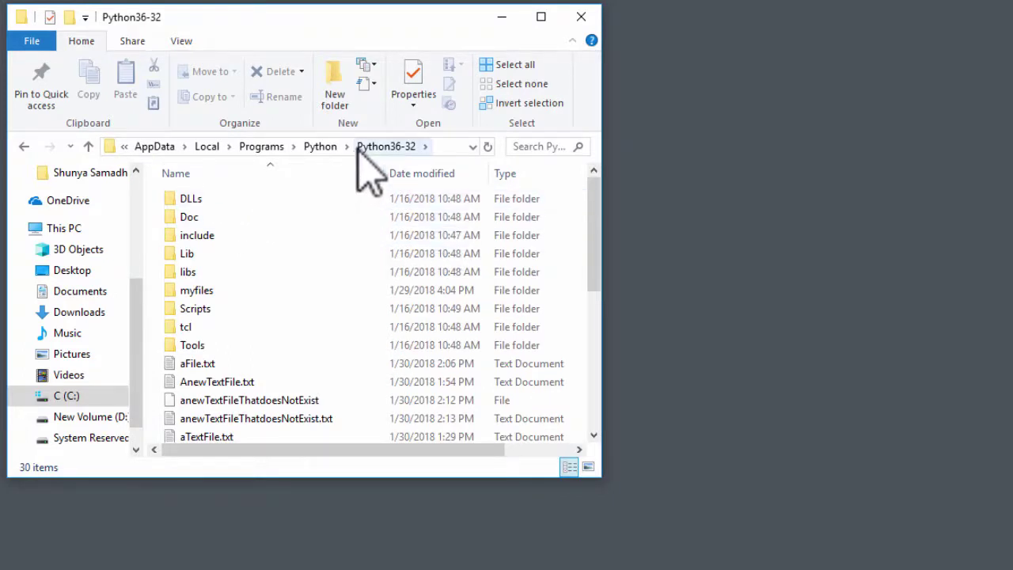
pyautogui.click(471, 147)
pyautogui.click(472, 146)
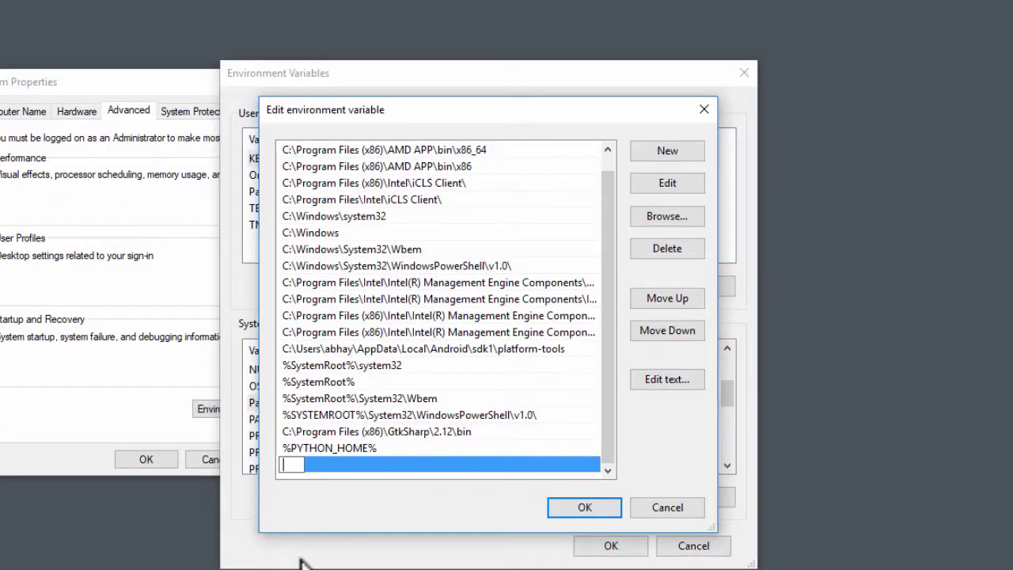
# Enter the full path of the user's AppData\Local\Programs\Python\Python36-32 folder as the new Path entry and accept all open settings dialogs
pyautogui.write('C:\\Users\\abhay\\AppData\\Local\\Programs\\Python\\Python36-32')
pyautogui.doubleClick(357, 466)
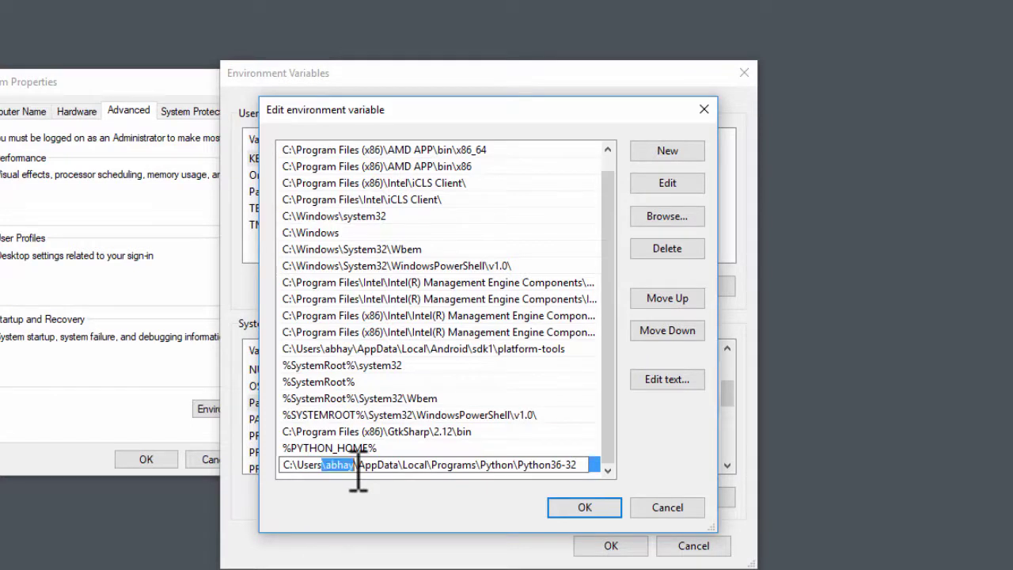
pyautogui.click(358, 471)
pyautogui.doubleClick(359, 471)
pyautogui.click(358, 471)
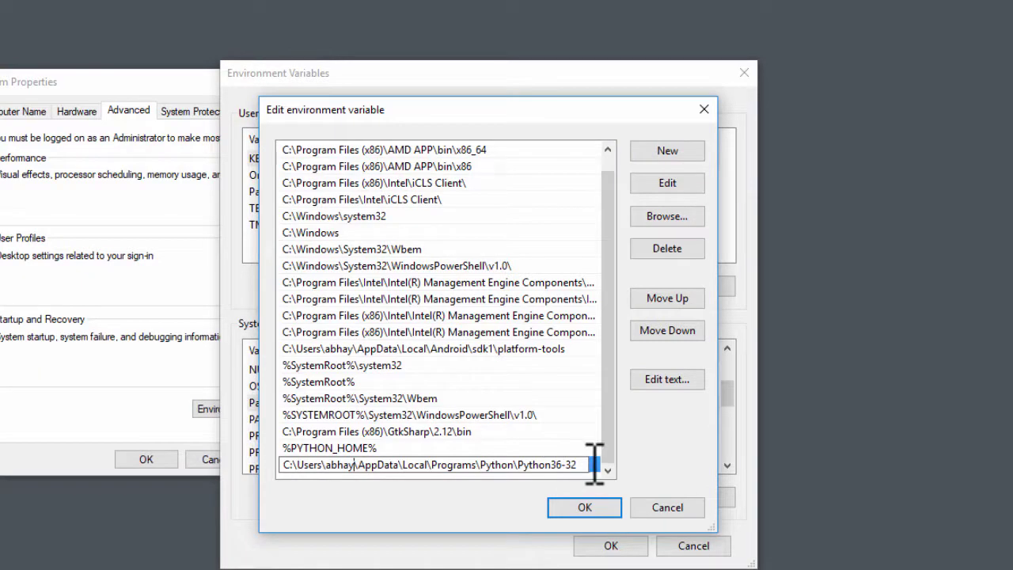
pyautogui.click(593, 507)
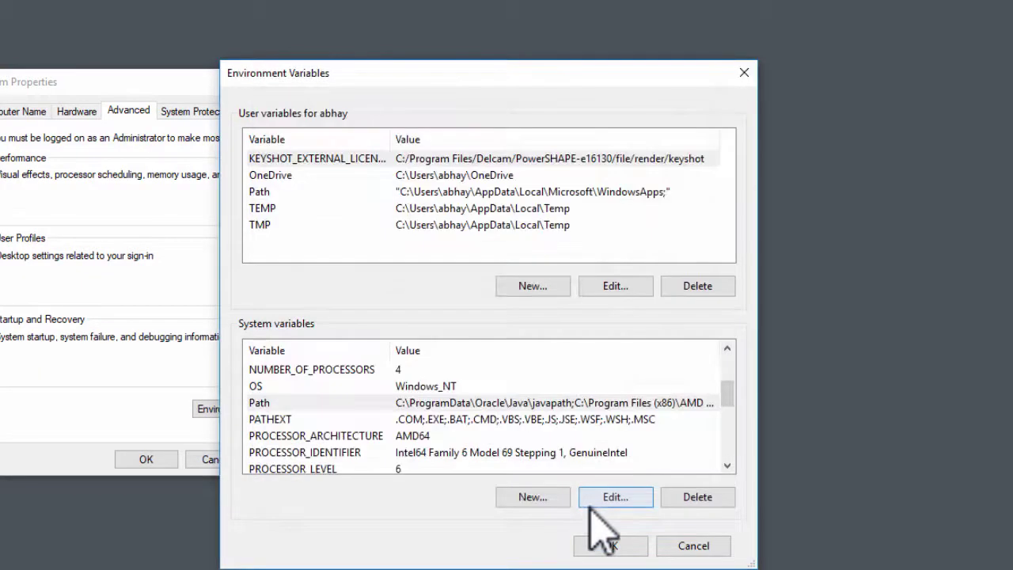
pyautogui.click(609, 546)
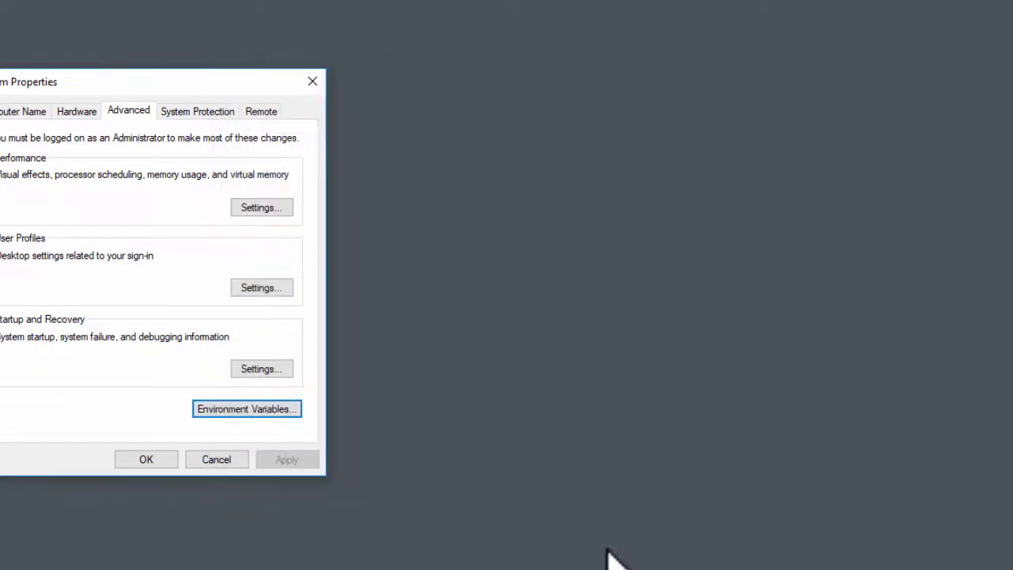
pyautogui.click(146, 459)
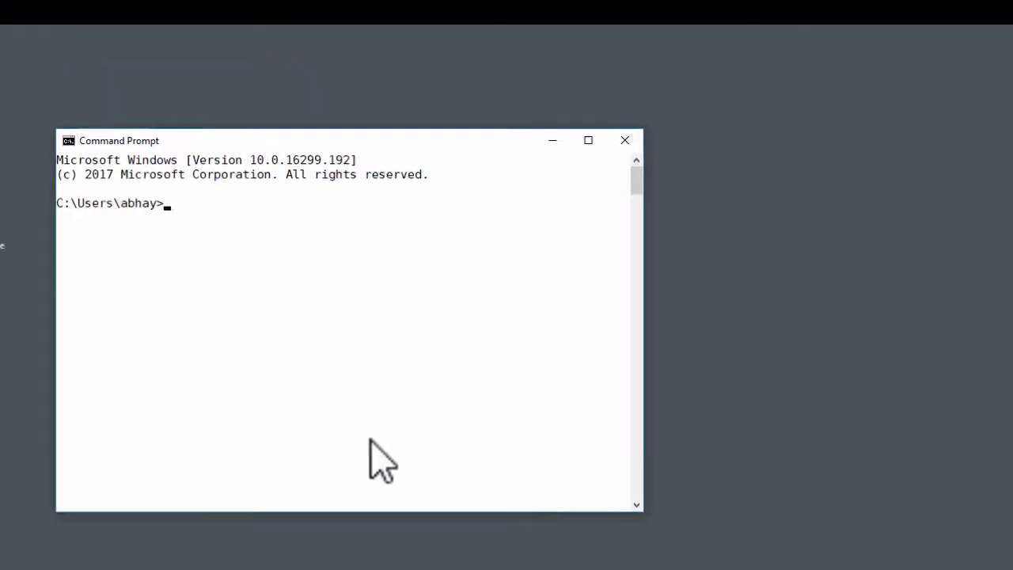
# Switch to Command Prompt and start the Python interpreter with the command "python"
pyautogui.write('python')
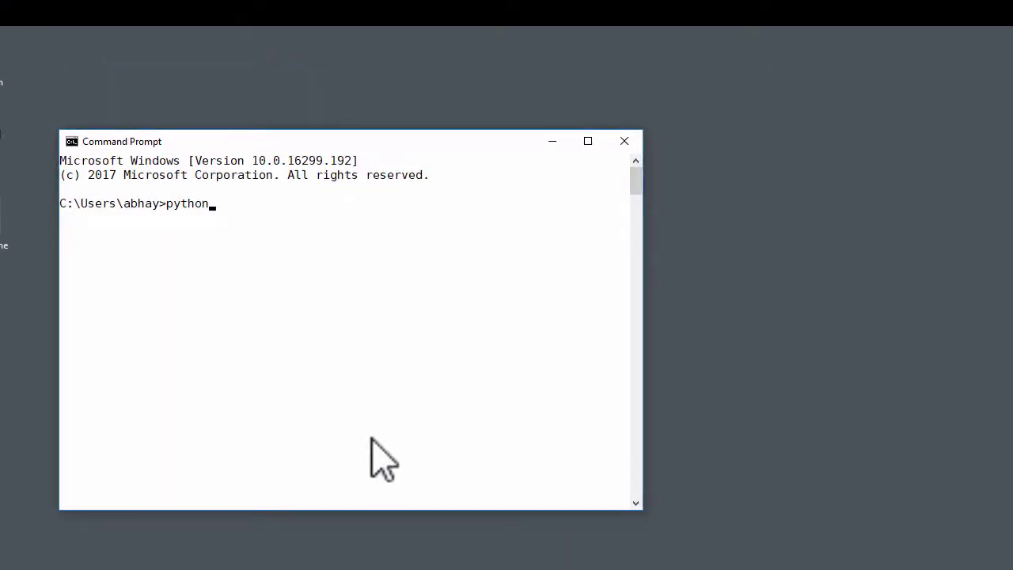
pyautogui.press('Return')
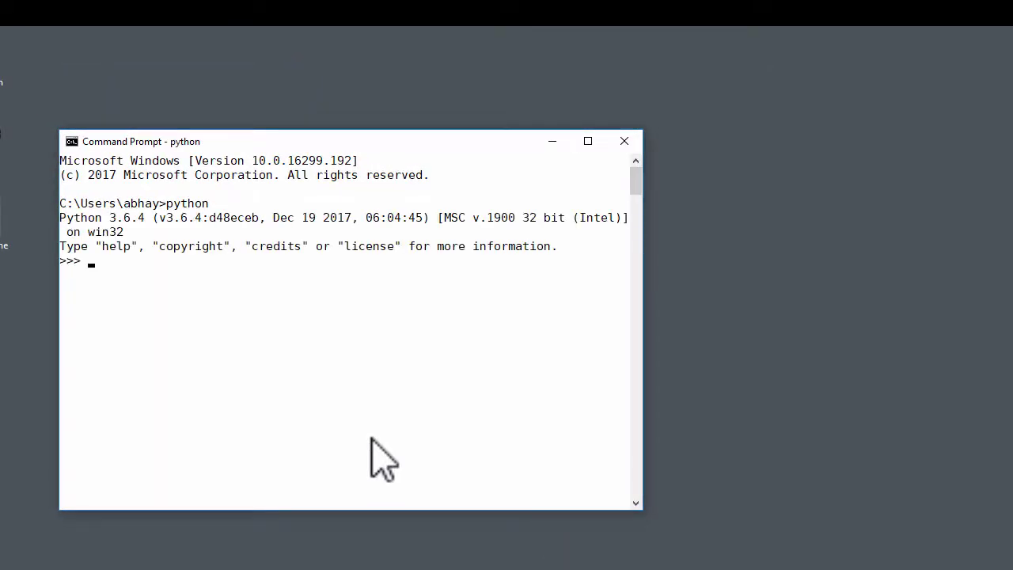